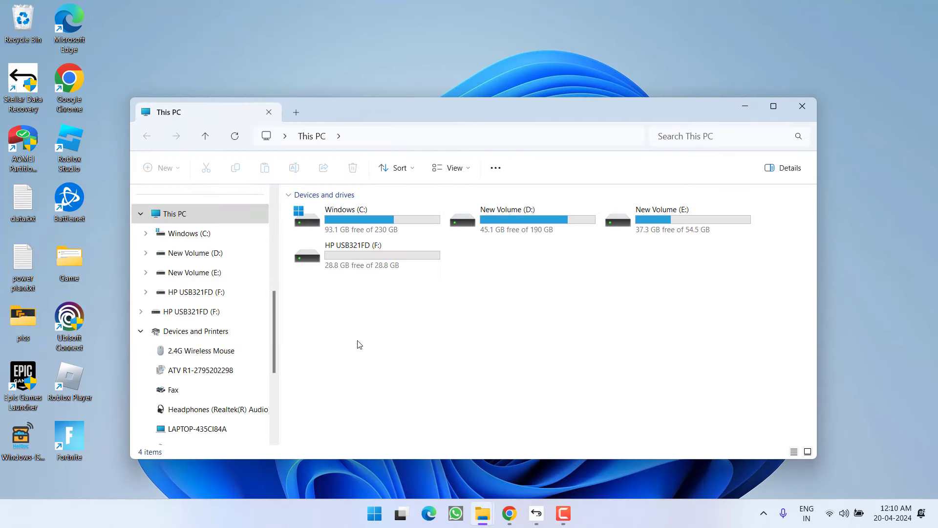
# Step: Open drive F: and inspect its 13 files, including the videos, images and Summarey.docx
pyautogui.doubleClick(352, 268)
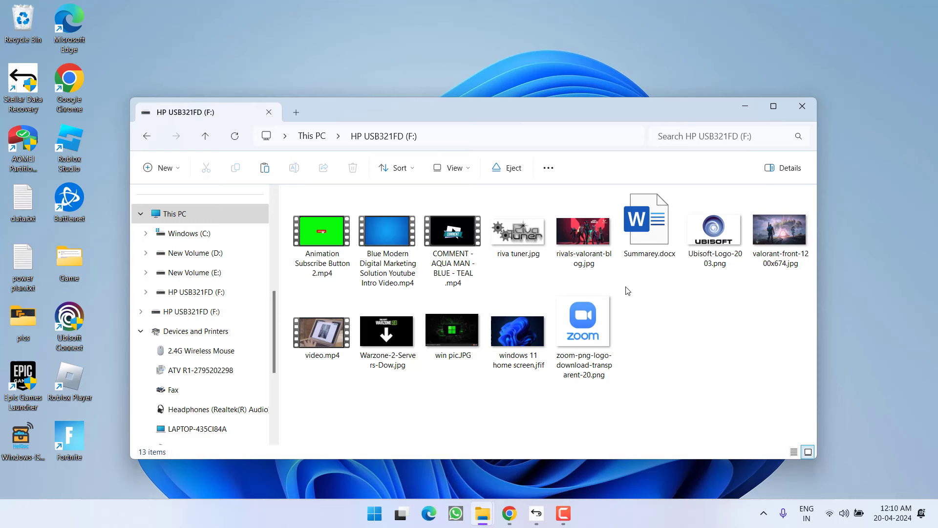
pyautogui.moveTo(777, 390); pyautogui.dragTo(294, 191)
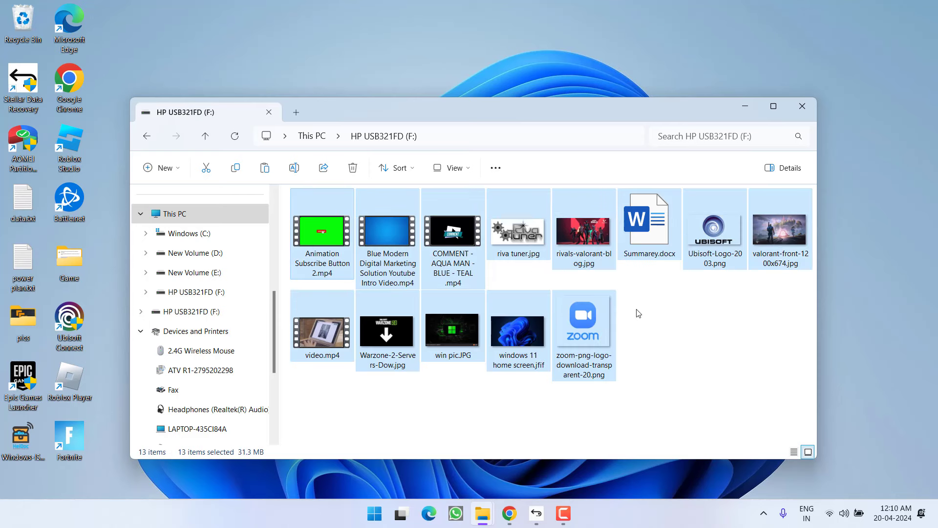
pyautogui.click(710, 349)
pyautogui.click(439, 247)
pyautogui.click(581, 244)
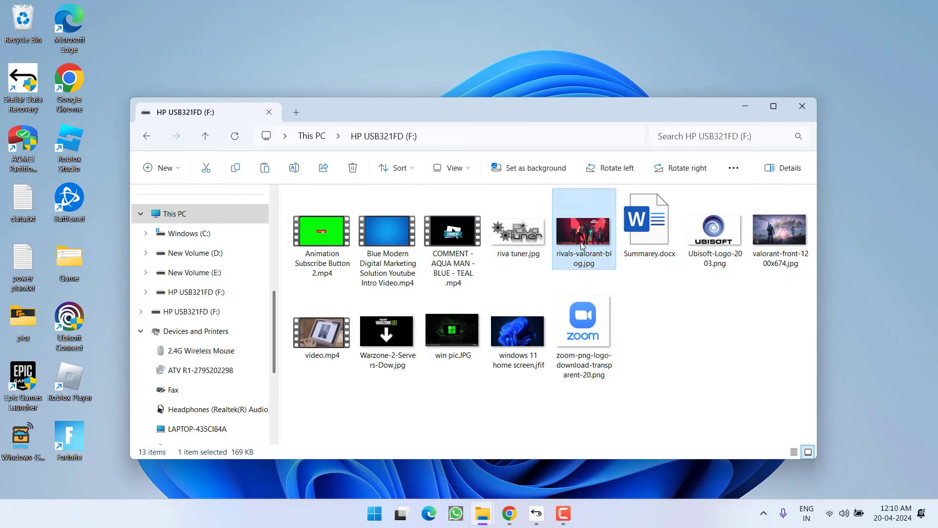
pyautogui.click(588, 343)
pyautogui.click(526, 345)
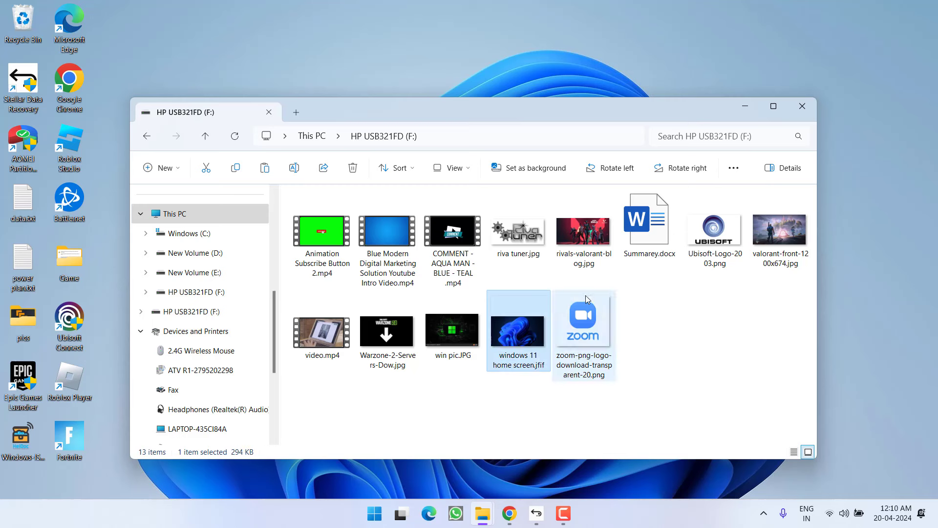
pyautogui.click(664, 244)
# Step: Quick-format the HP USB321FD (F:) drive as FAT32, erasing all its data
pyautogui.click(303, 137)
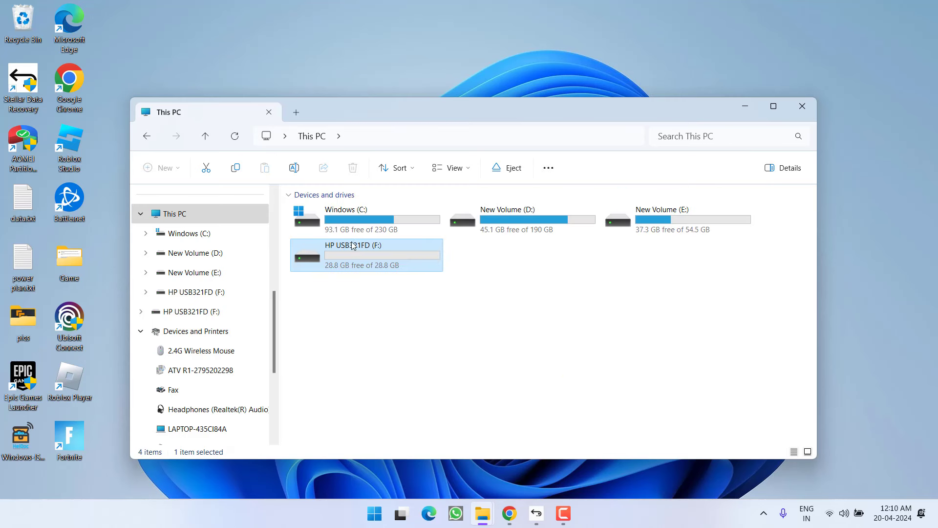
pyautogui.rightClick(353, 264)
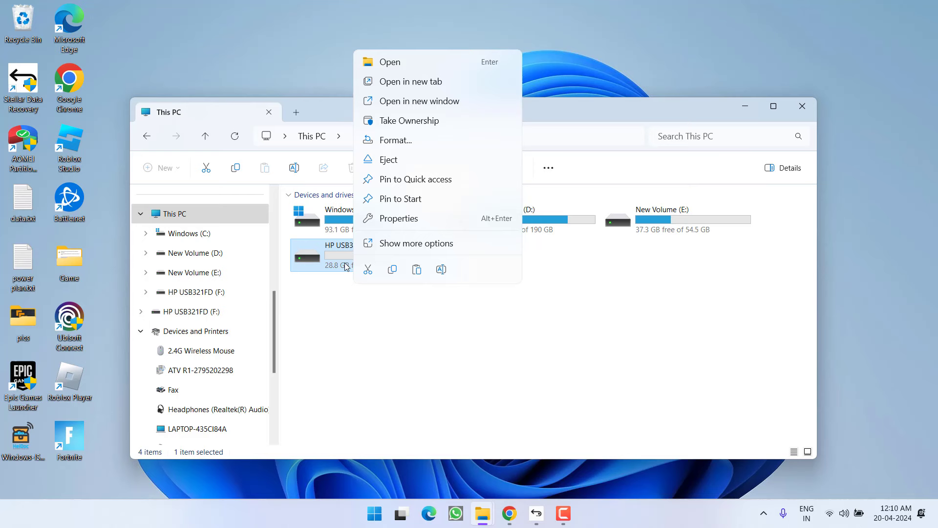
pyautogui.click(404, 140)
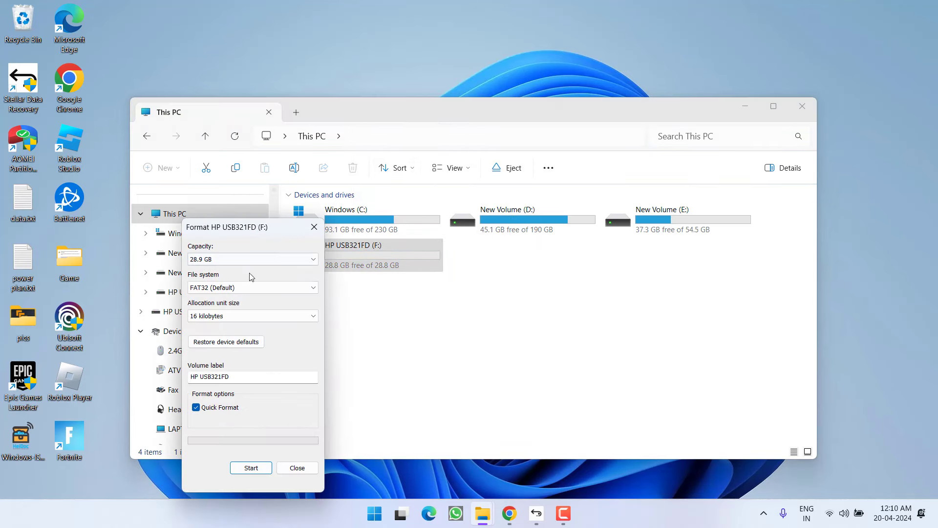
pyautogui.click(251, 468)
pyautogui.click(499, 257)
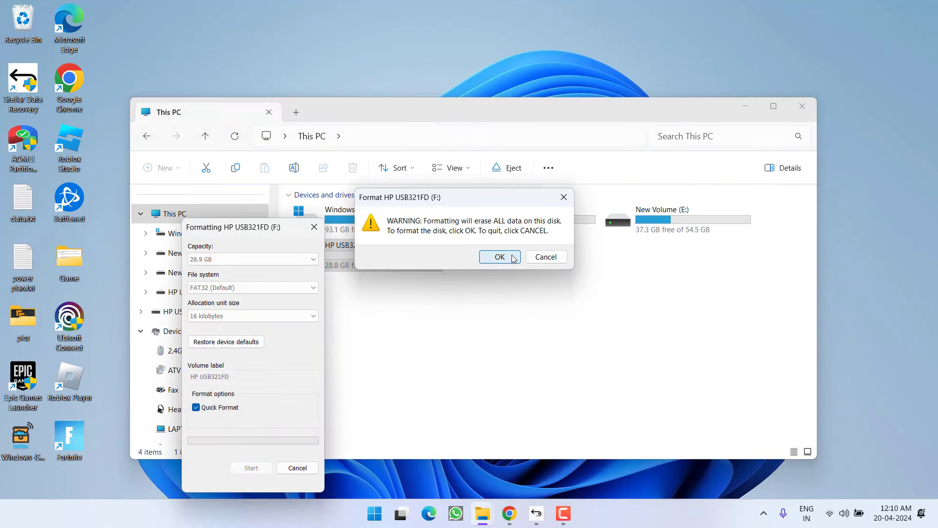
pyautogui.click(543, 254)
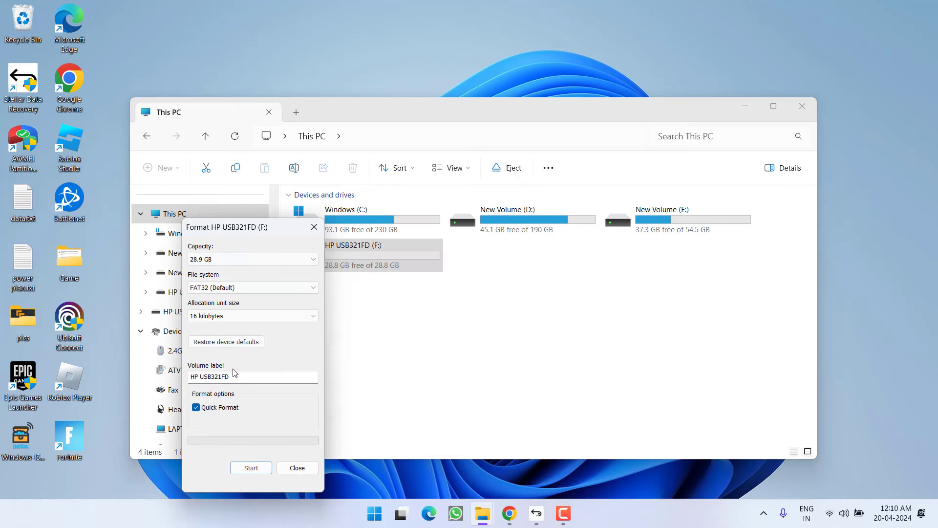
pyautogui.click(288, 468)
# Step: Confirm drive F: is now empty, then bring up the Stellar recovery page in Chrome
pyautogui.doubleClick(350, 265)
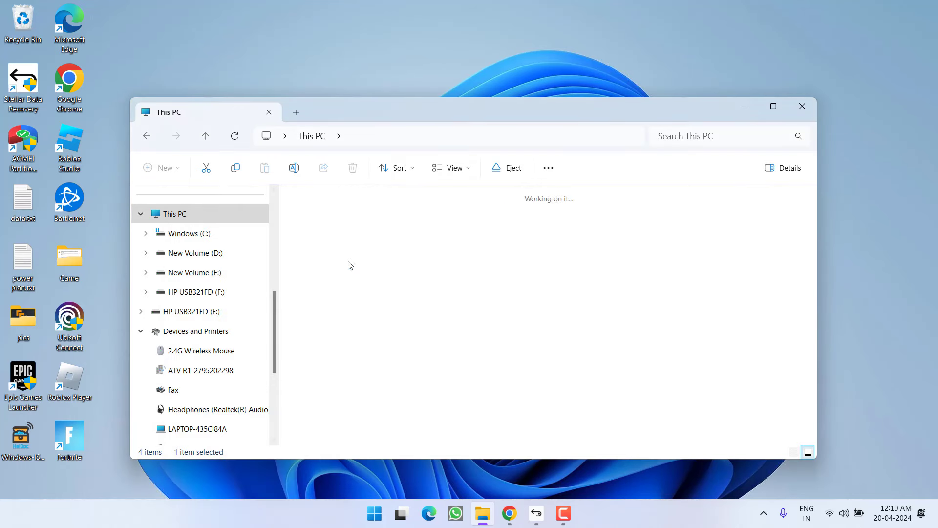
pyautogui.click(800, 106)
pyautogui.click(509, 513)
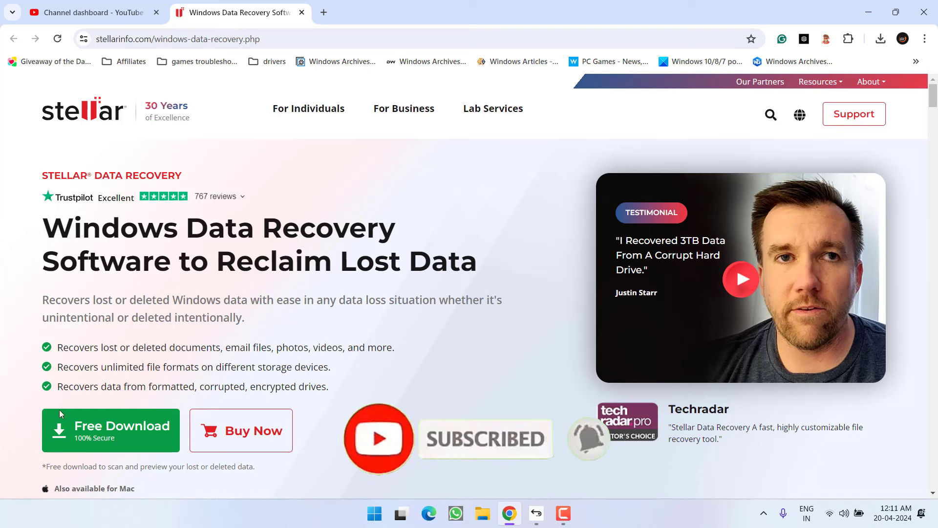
# Step: Download the free StellarDataRecovery.exe installer to the Desktop and check its progress
pyautogui.click(127, 416)
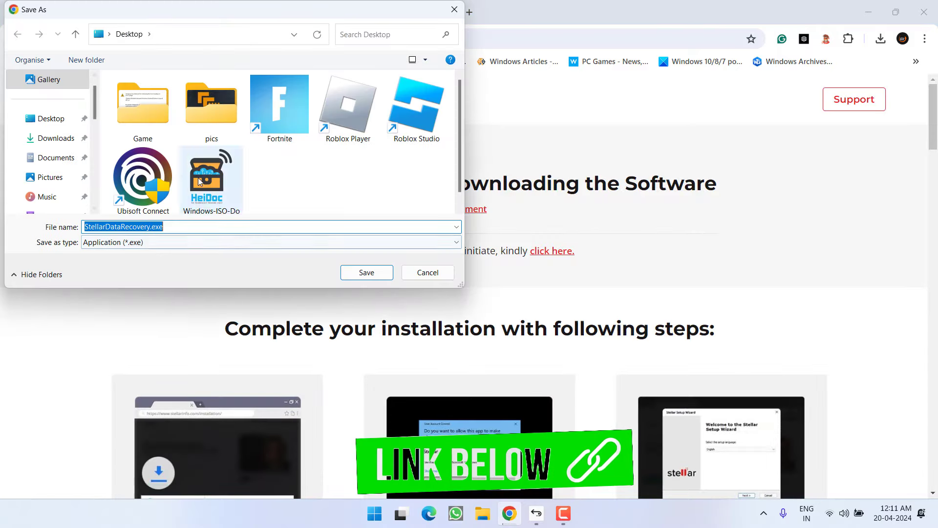
pyautogui.click(74, 120)
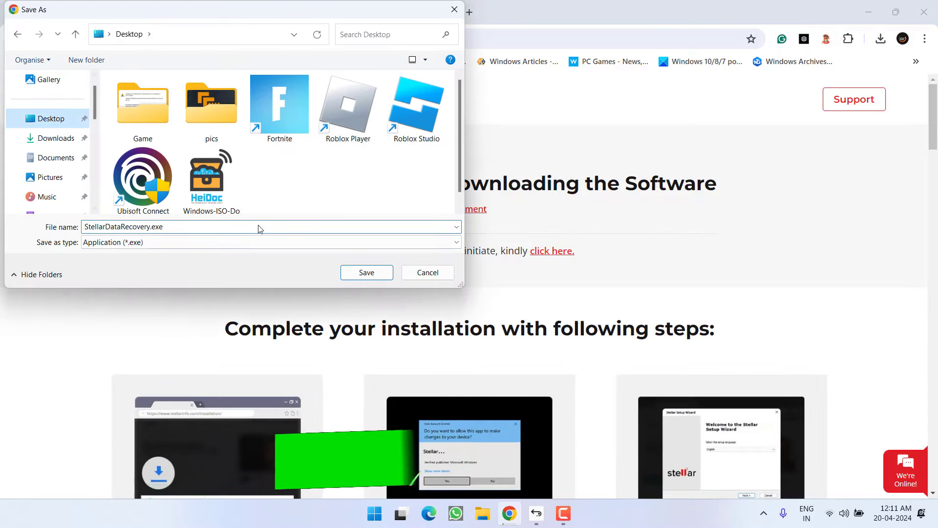
pyautogui.click(362, 272)
pyautogui.click(880, 39)
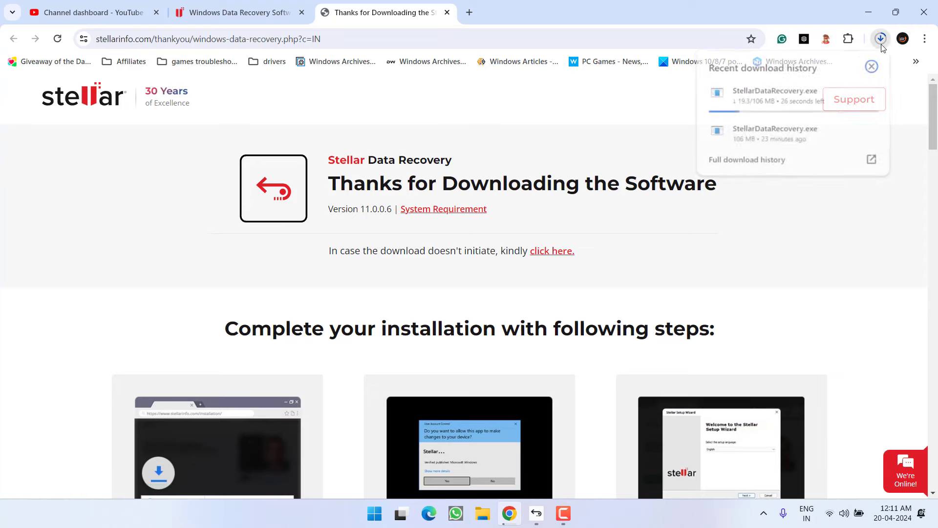
# Step: Hide Chrome and restore the Stellar Data Recovery window, with All Data checked
pyautogui.moveTo(855, 11); pyautogui.dragTo(823, 1)
pyautogui.press('super+d')
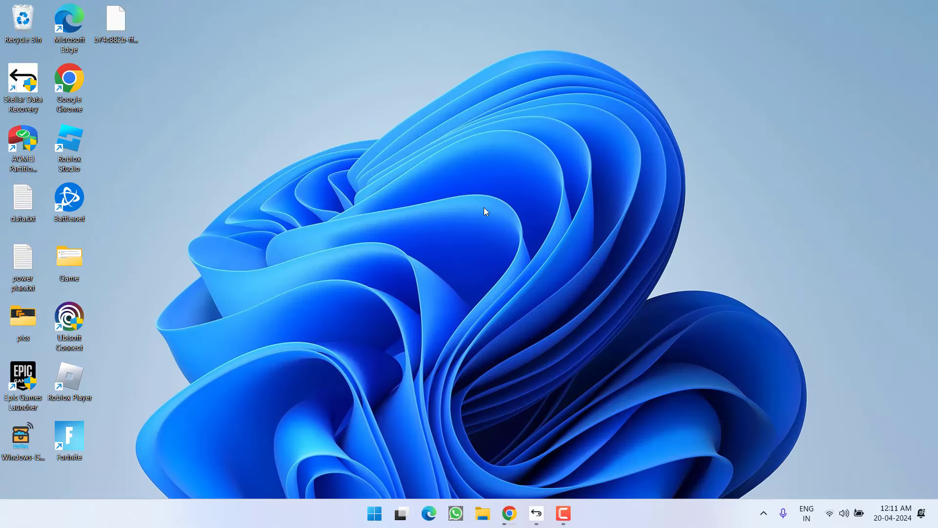
pyautogui.click(536, 513)
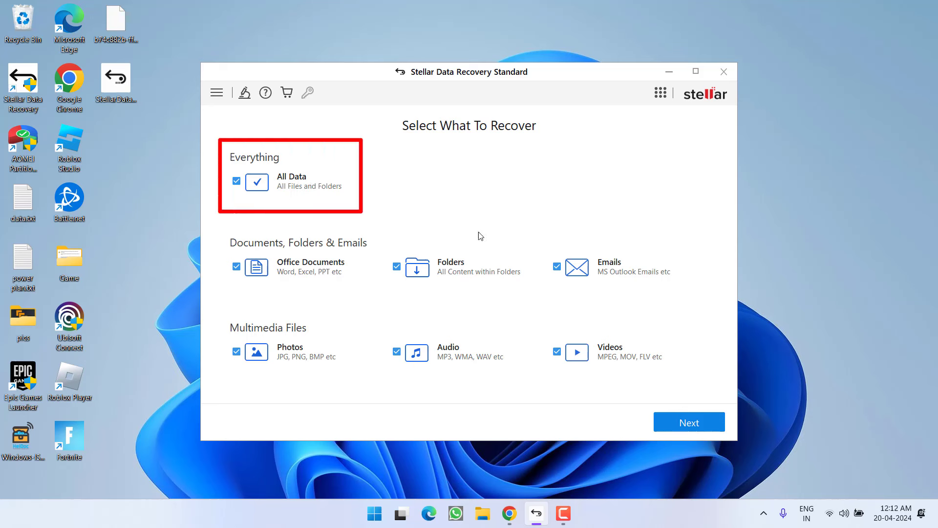
# Step: On the Recover From page, tick HP USB321FD (F:) and switch on Deep Scan
pyautogui.click(692, 424)
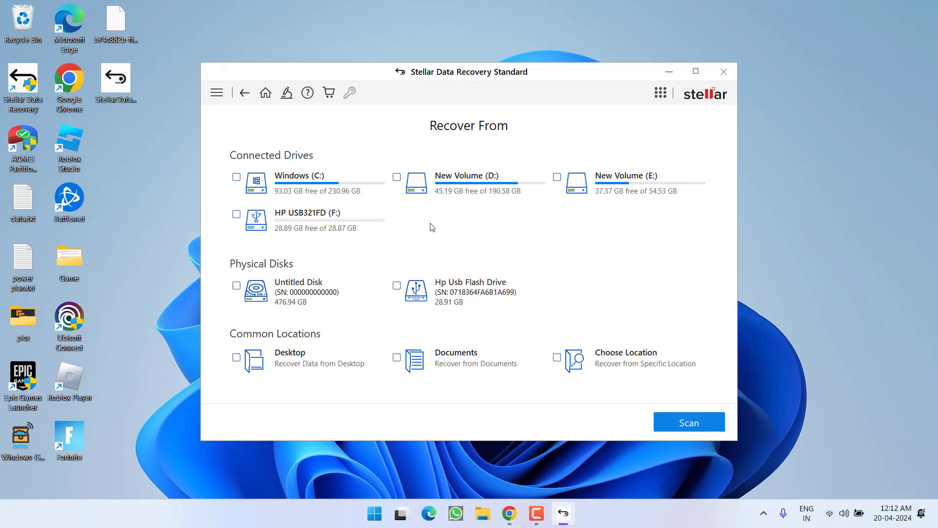
pyautogui.click(296, 225)
pyautogui.click(297, 292)
pyautogui.click(440, 290)
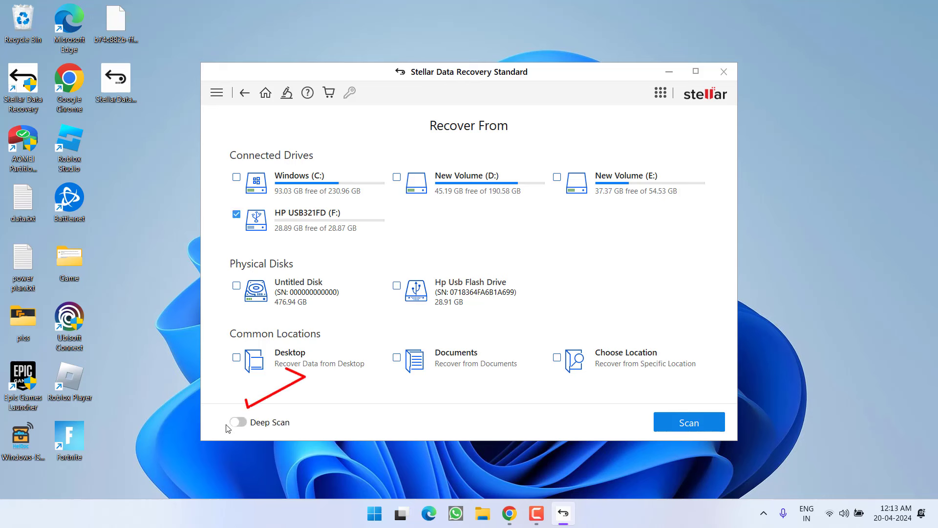
pyautogui.click(239, 423)
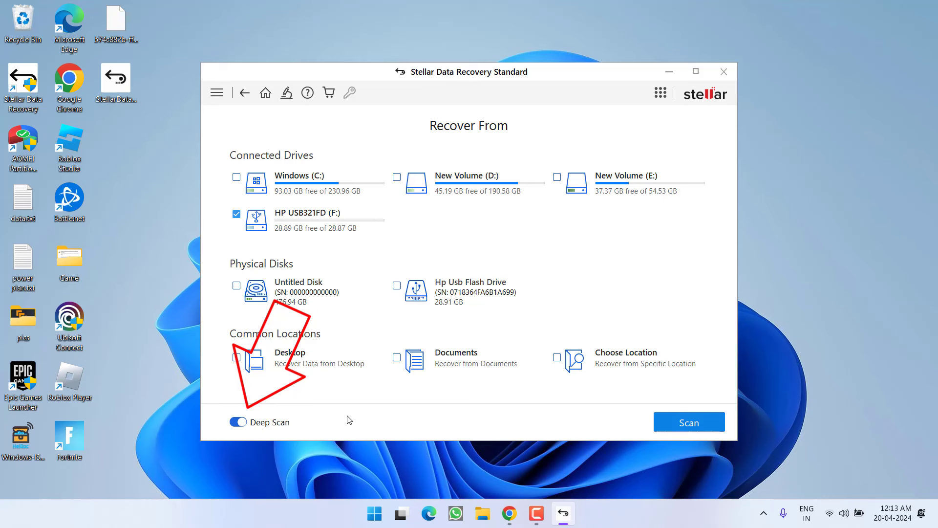
# Step: Start the deep scan of F: and turn on file preview while it runs
pyautogui.click(710, 425)
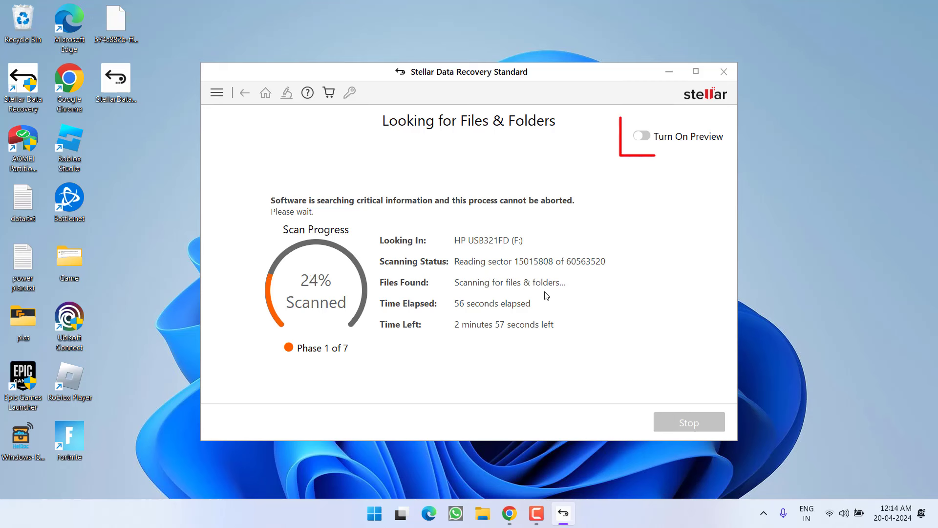
pyautogui.click(643, 136)
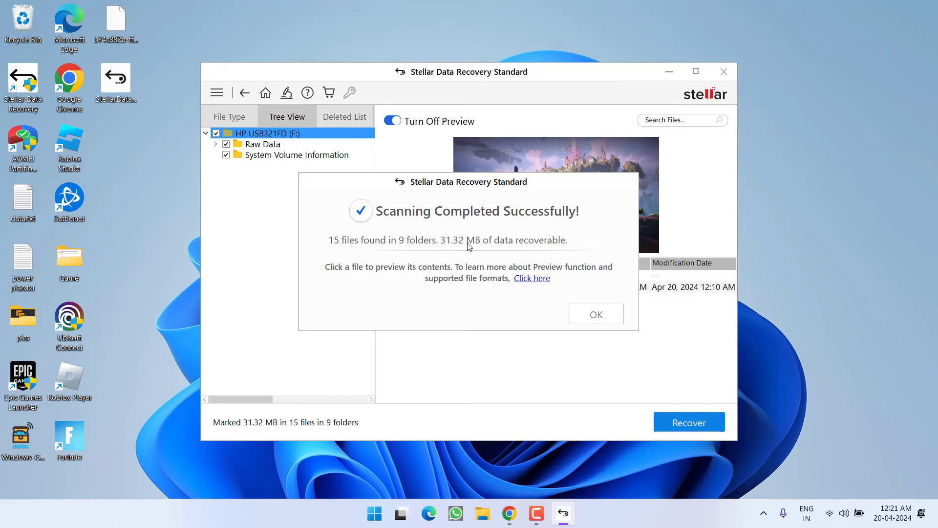
# Step: Expand Raw Data, browse the DOCX, 3GP and MP4 folders, and preview both PNG images
pyautogui.click(596, 315)
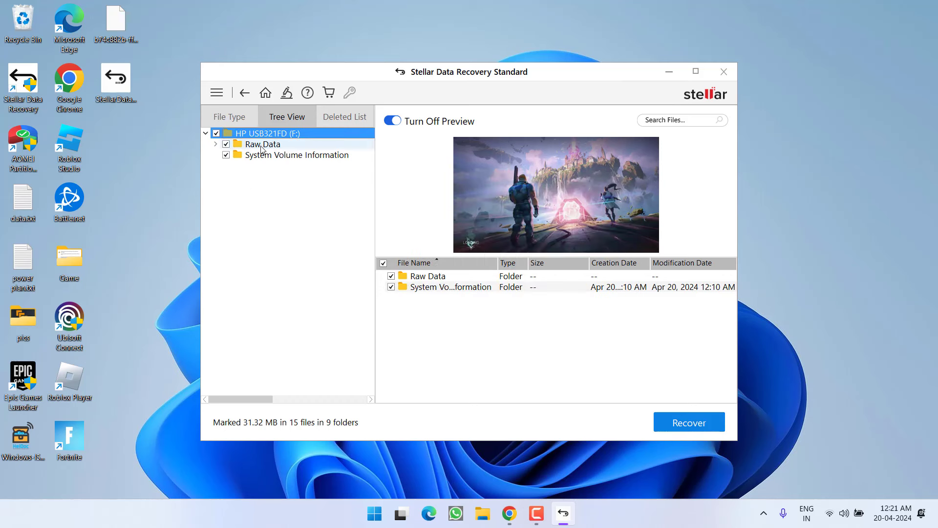
pyautogui.click(237, 149)
pyautogui.click(215, 145)
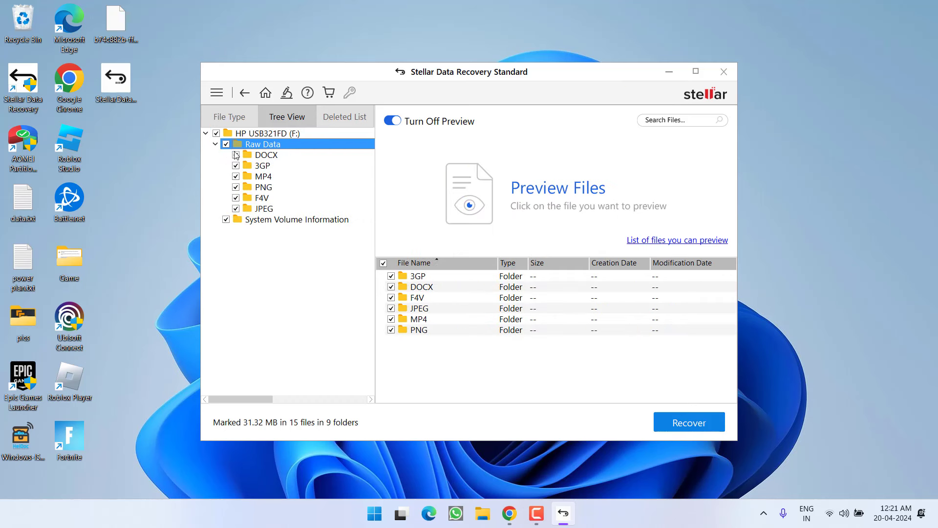
pyautogui.click(268, 156)
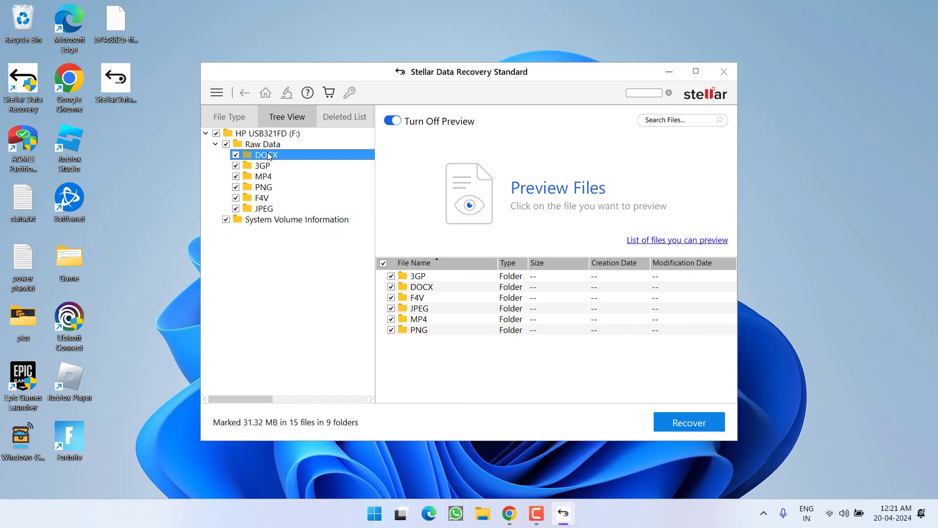
pyautogui.click(263, 167)
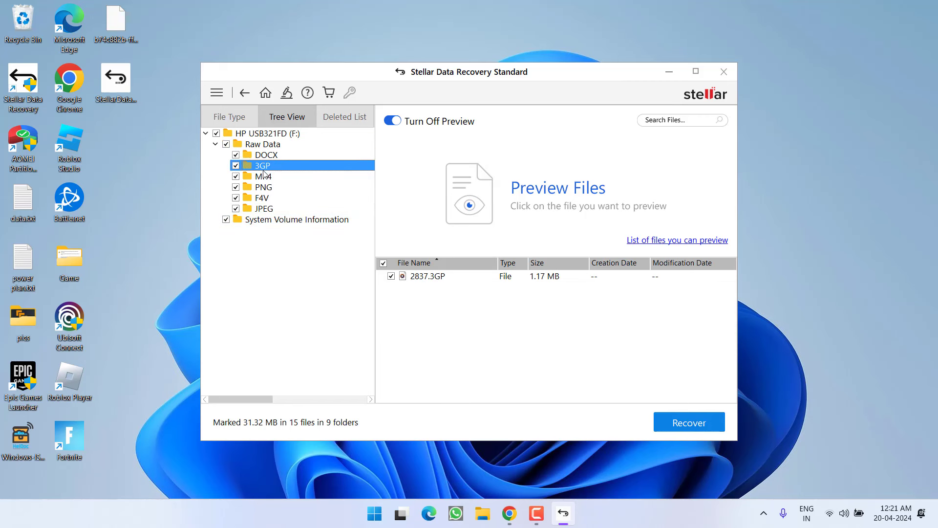
pyautogui.click(266, 177)
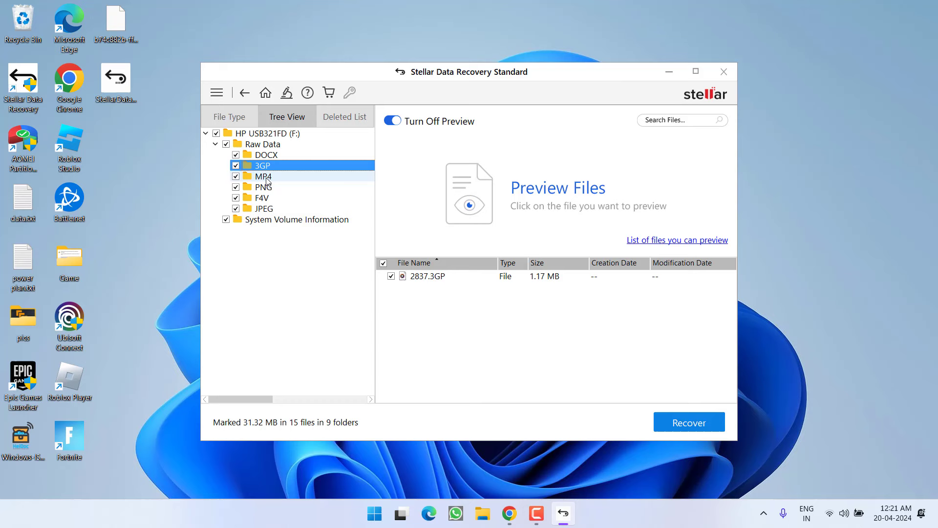
pyautogui.click(267, 188)
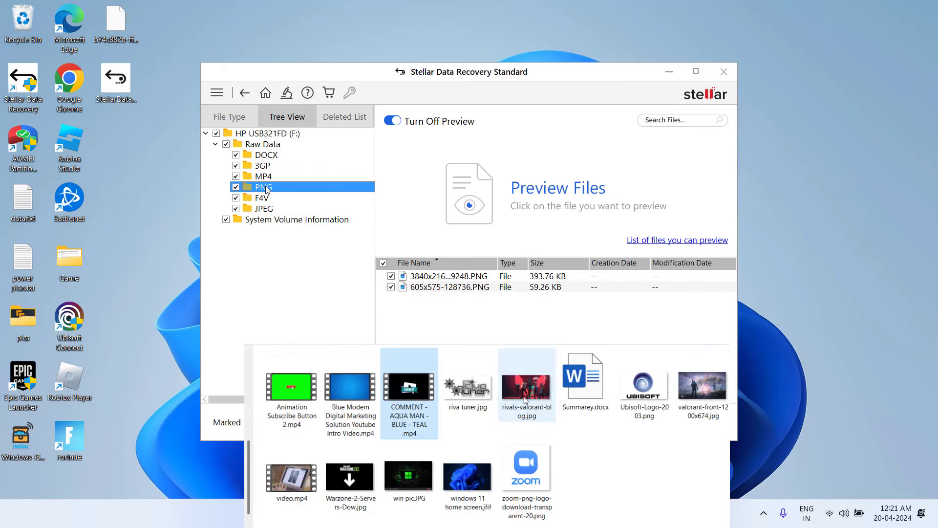
pyautogui.click(452, 277)
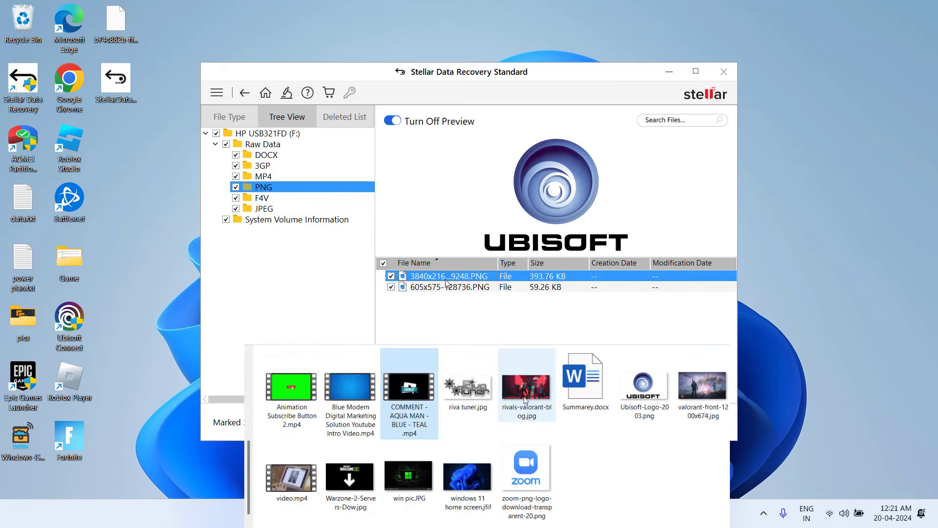
pyautogui.click(453, 288)
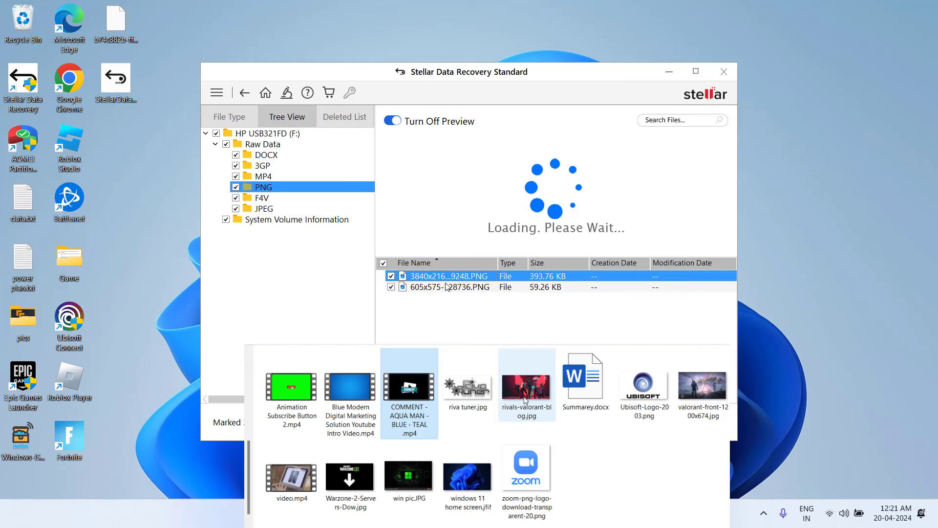
# Step: Open the F4V folder, then preview each of the six JPEG images, ending on 728x410-127392.JPEG
pyautogui.click(295, 199)
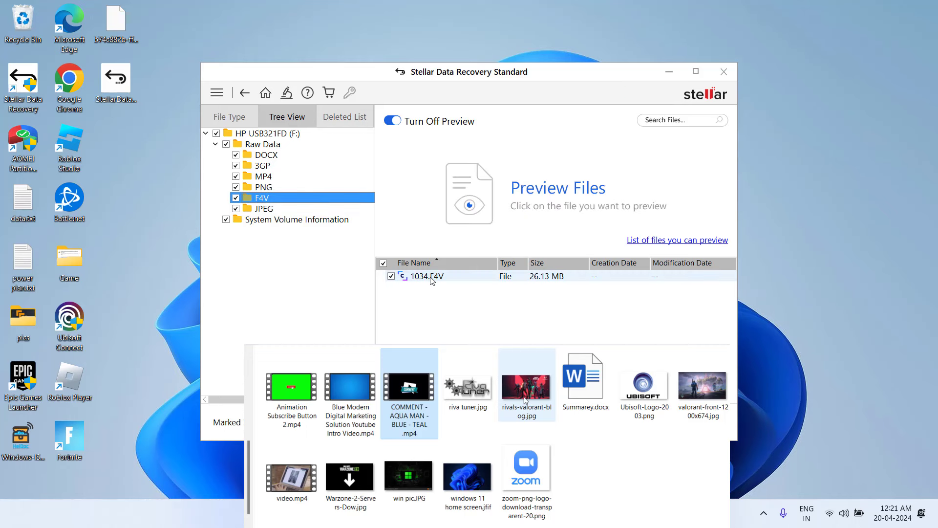
pyautogui.click(296, 209)
pyautogui.click(445, 276)
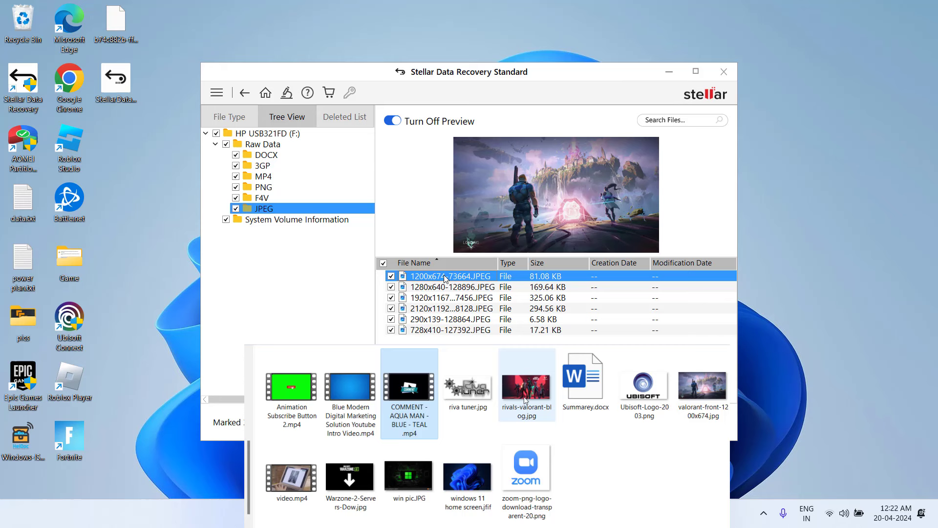
pyautogui.click(445, 287)
pyautogui.click(445, 298)
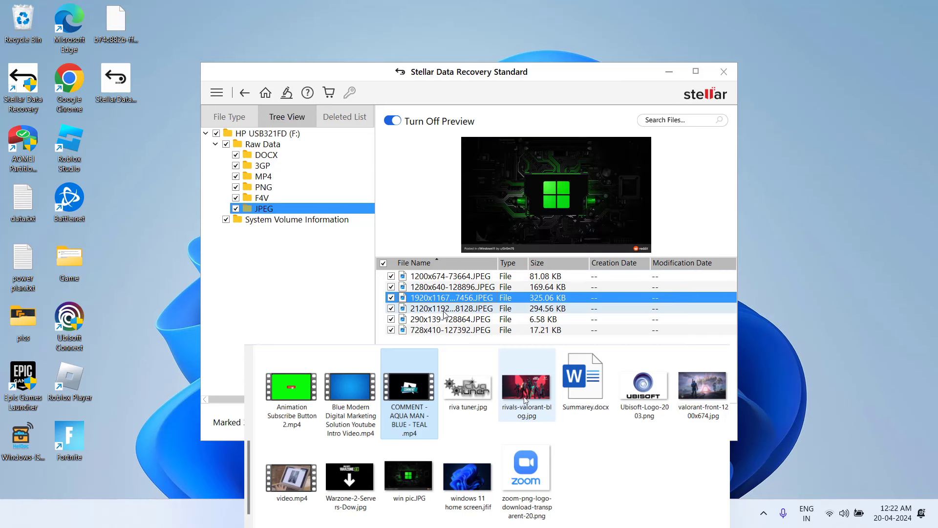
pyautogui.click(445, 309)
pyautogui.click(445, 319)
pyautogui.click(448, 330)
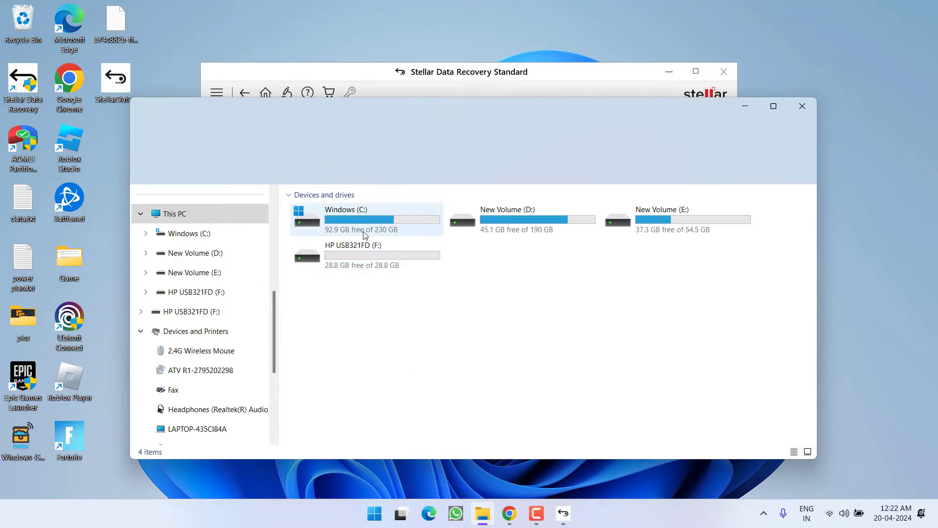
# Step: Open drive F: in File Explorer to confirm it is still empty
pyautogui.click(339, 264)
pyautogui.doubleClick(338, 264)
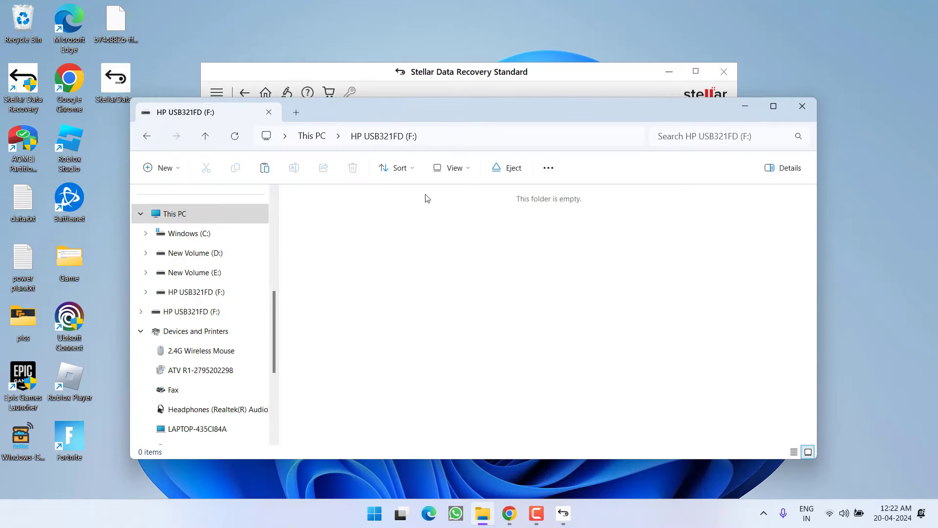
pyautogui.click(803, 107)
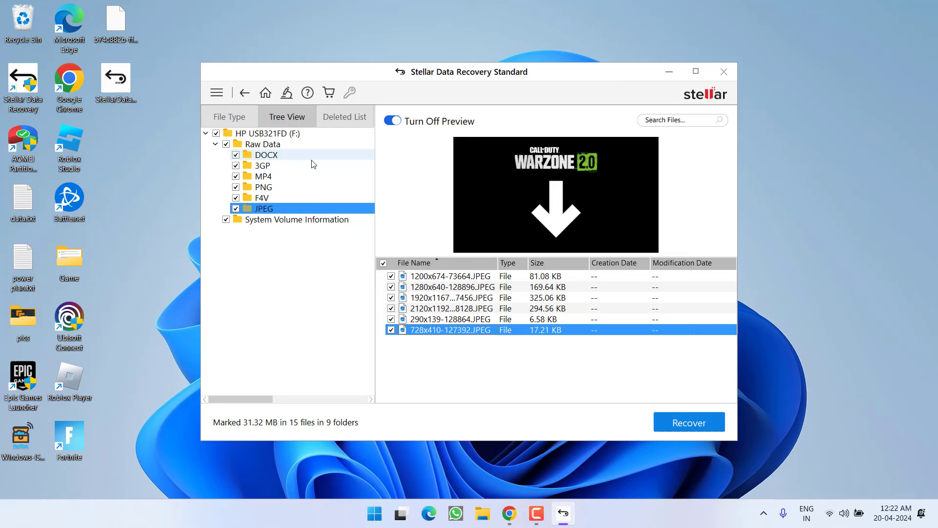
# Step: Create a new Desktop folder named 'recovery' as the save destination
pyautogui.click(702, 424)
pyautogui.click(593, 250)
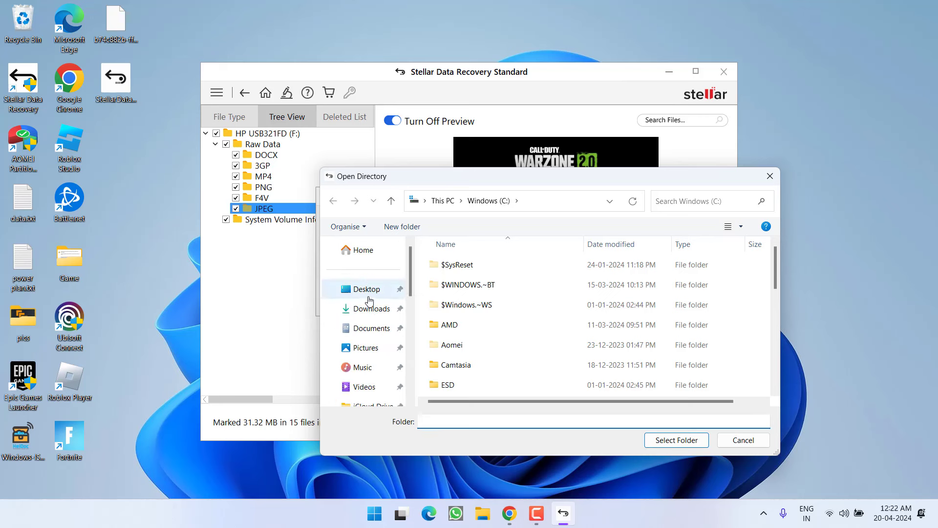
pyautogui.click(368, 295)
pyautogui.rightClick(565, 354)
pyautogui.moveTo(642, 326)
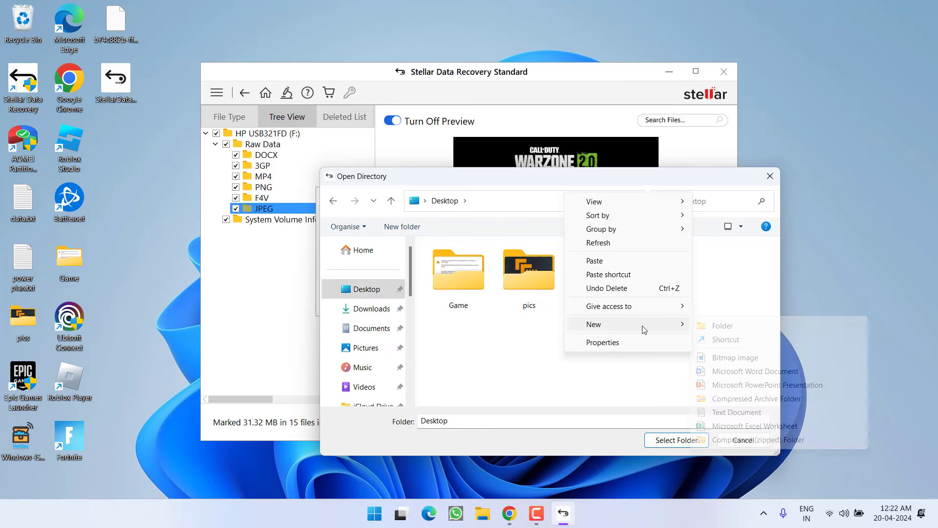
pyautogui.click(696, 326)
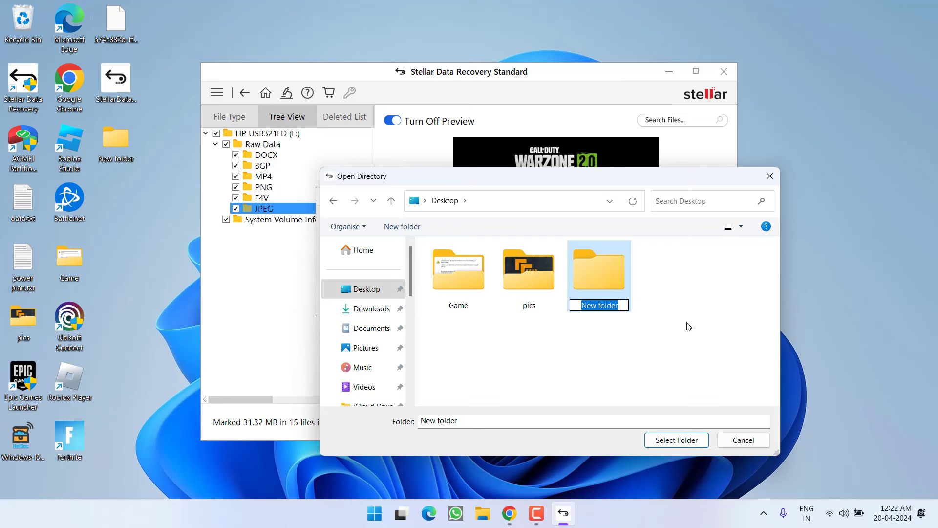
pyautogui.write('recovery')
pyautogui.press('Return')
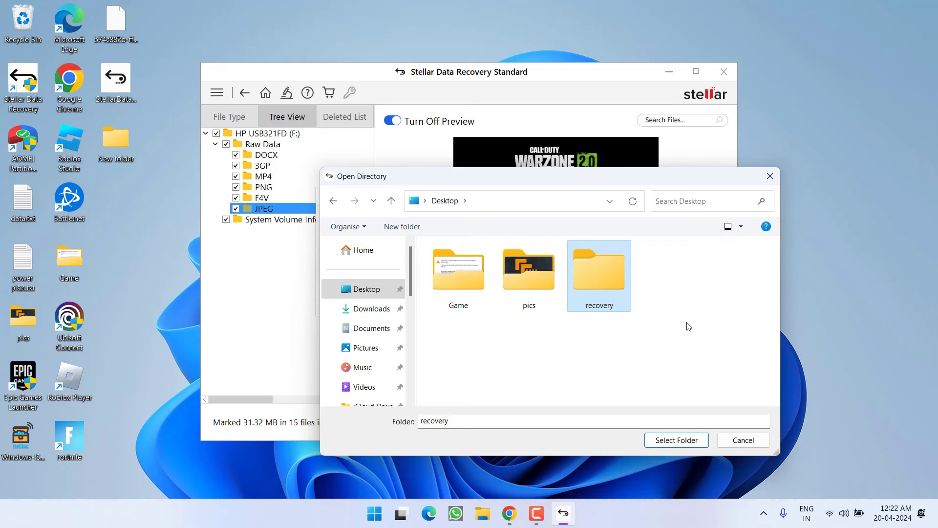
# Step: Save the recovered files into the recovery folder and open it from the Desktop
pyautogui.click(693, 438)
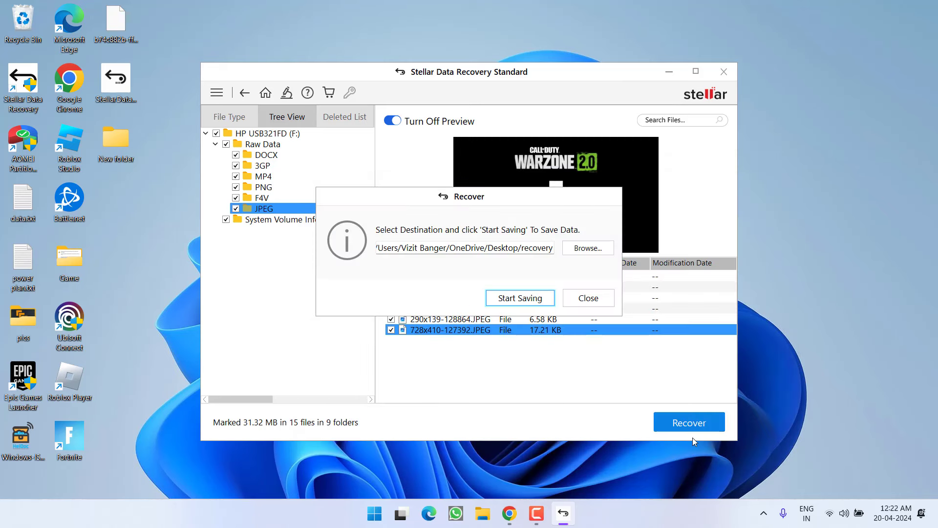
pyautogui.click(520, 299)
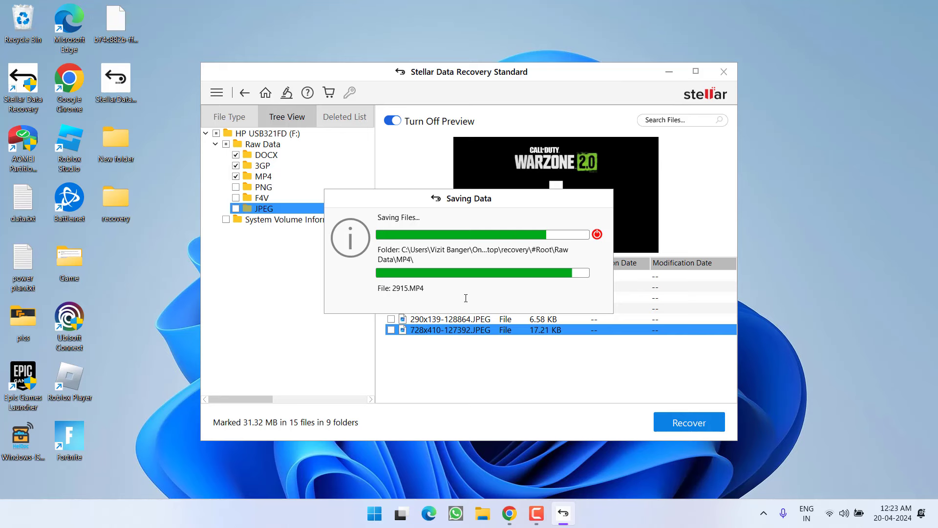
pyautogui.doubleClick(129, 199)
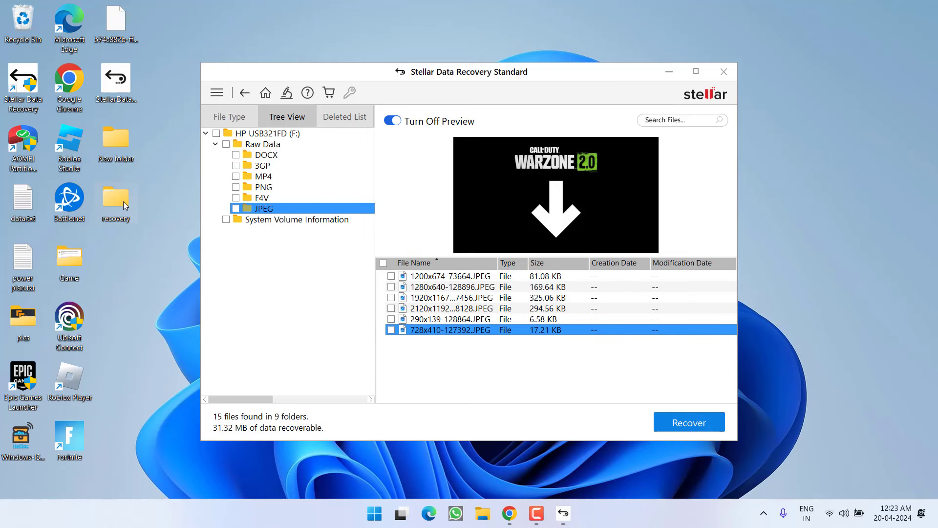
# Step: Open #Root > Raw Data and check the 3GP video and DOCX document folders
pyautogui.doubleClick(325, 220)
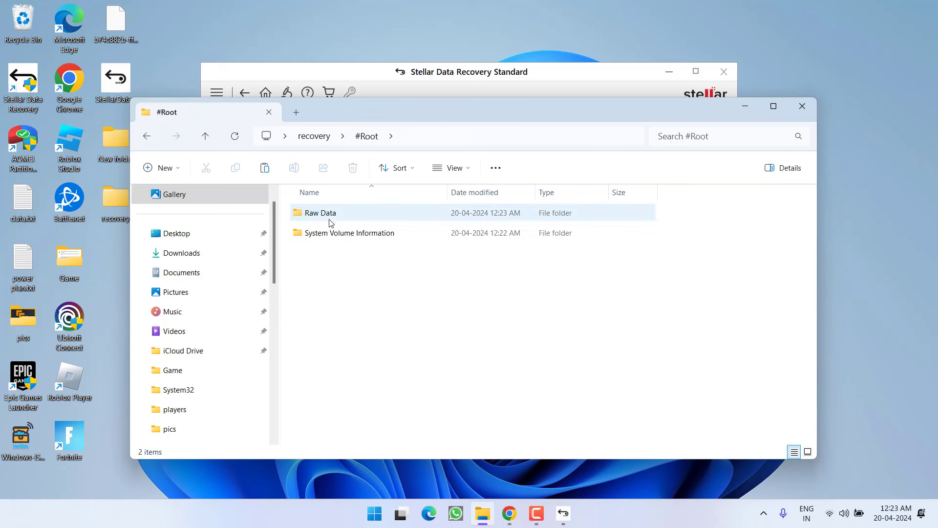
pyautogui.click(323, 217)
pyautogui.doubleClick(333, 213)
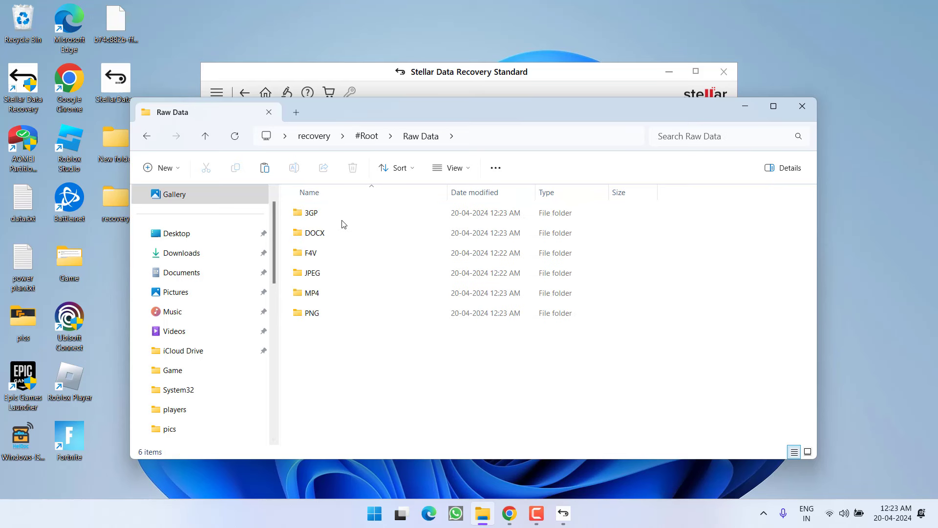
pyautogui.click(334, 212)
pyautogui.doubleClick(335, 213)
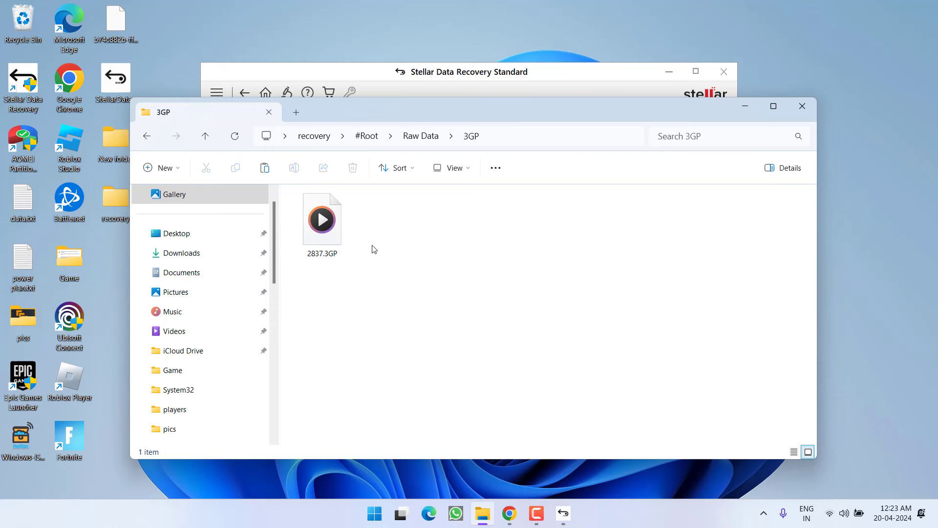
pyautogui.hotkey('alt', 'Left')
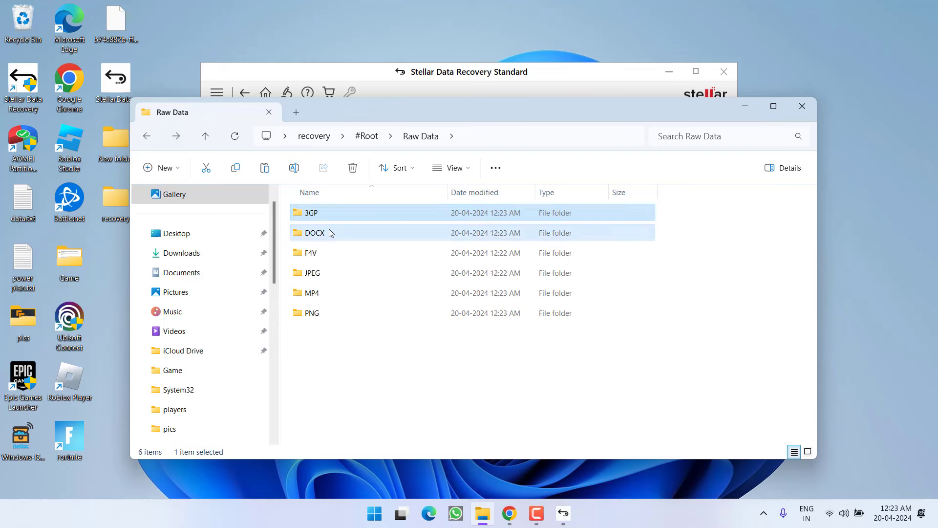
pyautogui.doubleClick(330, 231)
pyautogui.click(315, 214)
pyautogui.hotkey('alt', 'Left')
# Step: Check the F4V, JPEG and MP4 folders, ending in the PNG folder
pyautogui.doubleClick(337, 252)
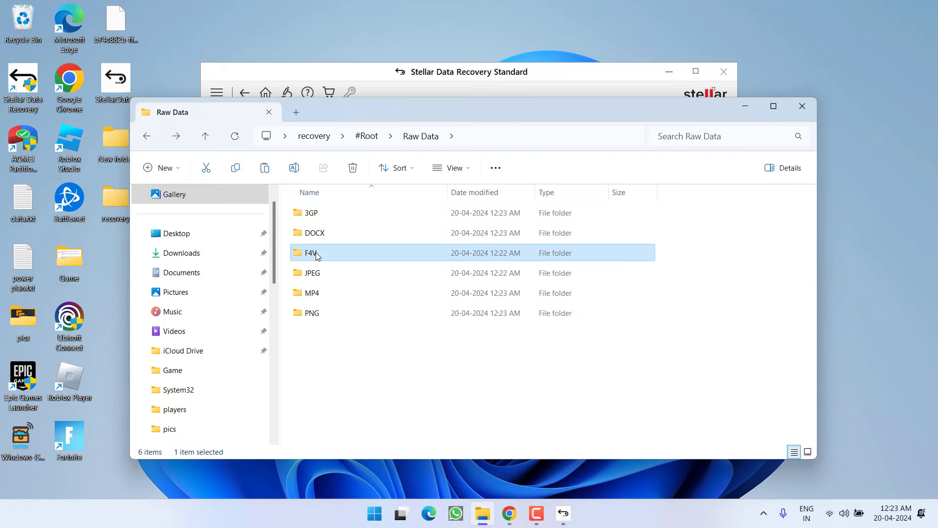
pyautogui.hotkey('alt', 'Left')
pyautogui.doubleClick(324, 272)
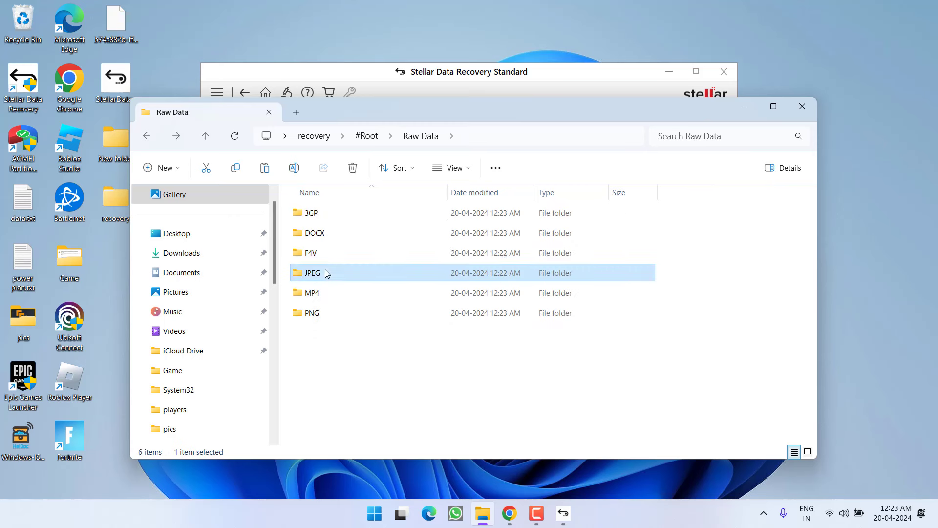
pyautogui.hotkey('alt', 'Left')
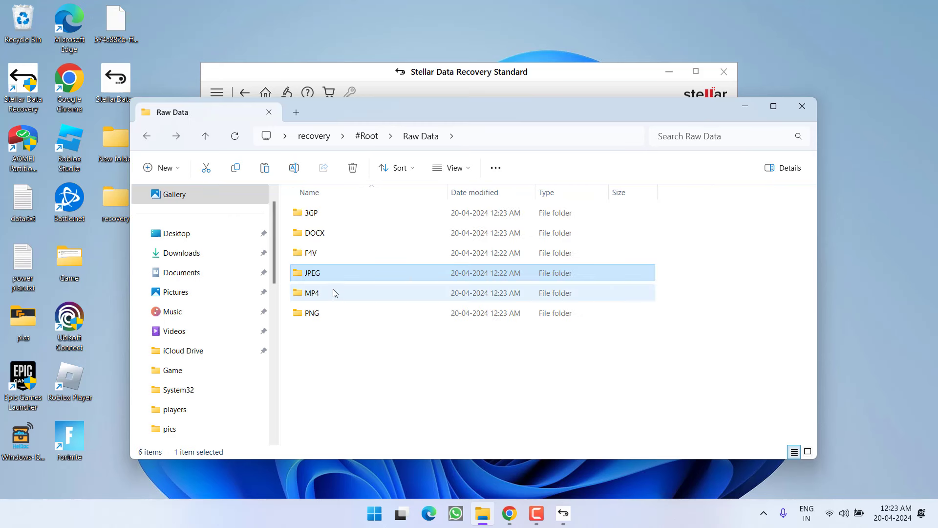
pyautogui.doubleClick(335, 292)
pyautogui.hotkey('alt', 'Left')
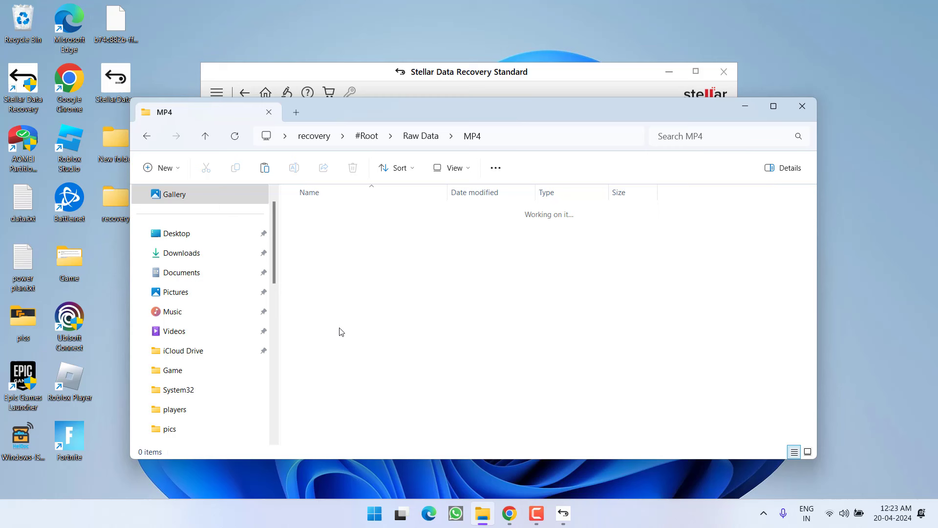
pyautogui.doubleClick(321, 313)
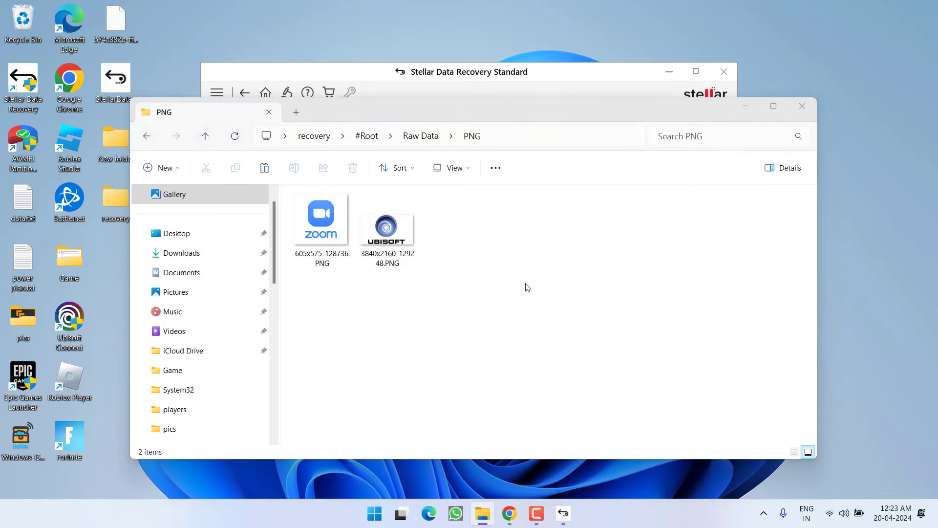
# Step: Open drive F: from This PC to confirm it remains empty
pyautogui.press('super+e')
pyautogui.doubleClick(393, 272)
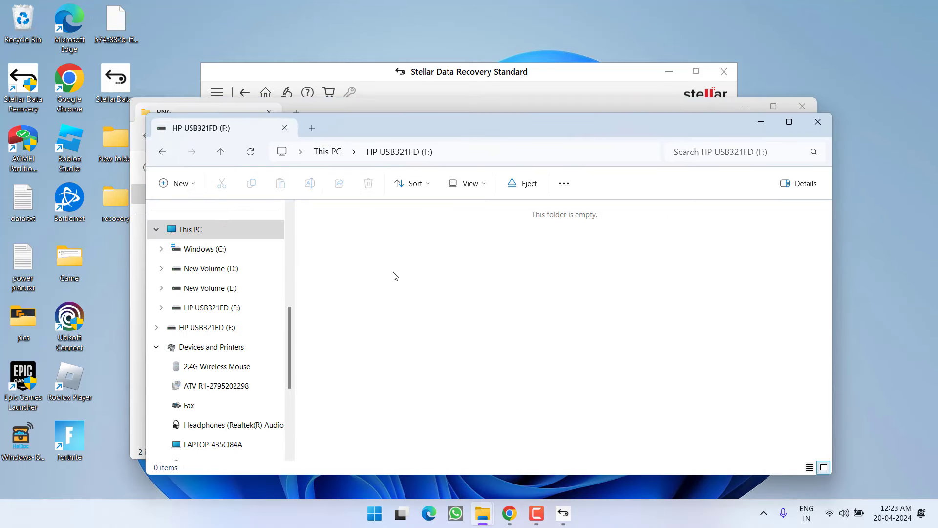
pyautogui.click(819, 122)
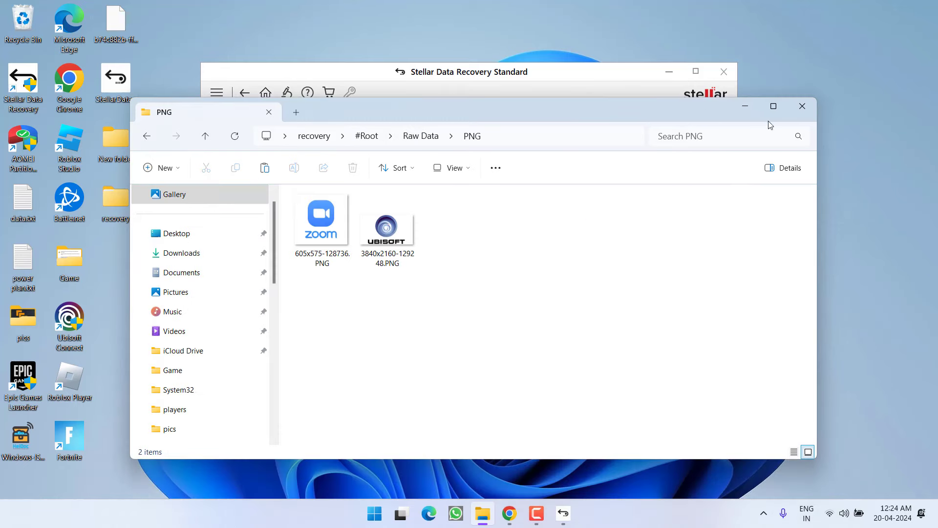
# Step: Close the PNG window and Stellar, answering the Save Scan prompt and declining the lab services offer
pyautogui.click(802, 112)
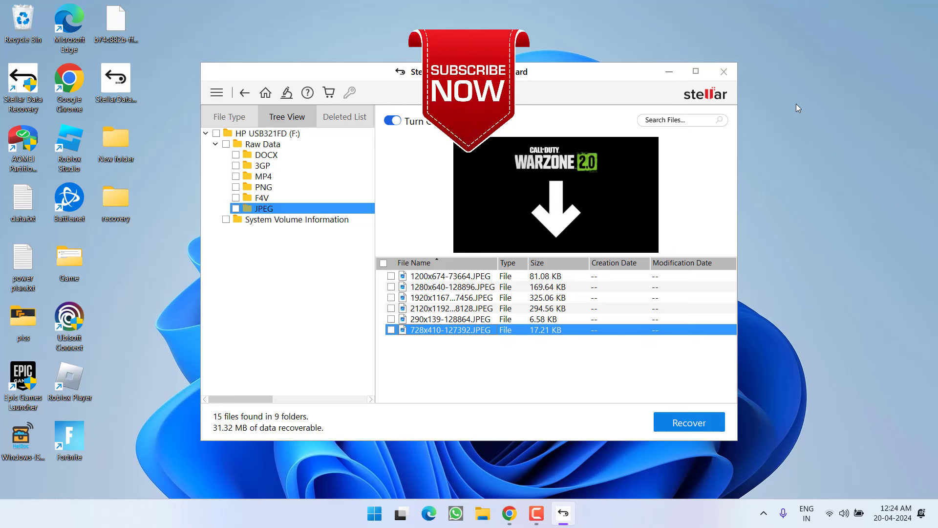
pyautogui.click(724, 73)
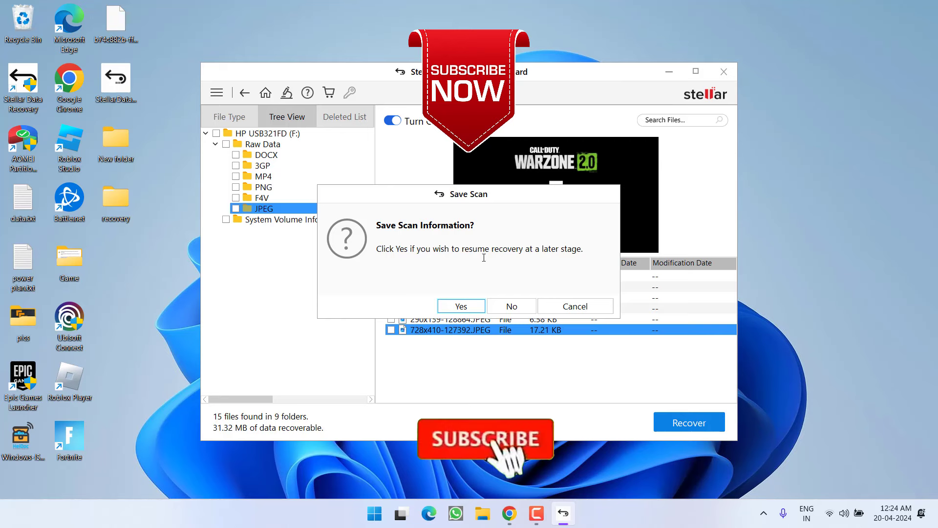
pyautogui.click(511, 306)
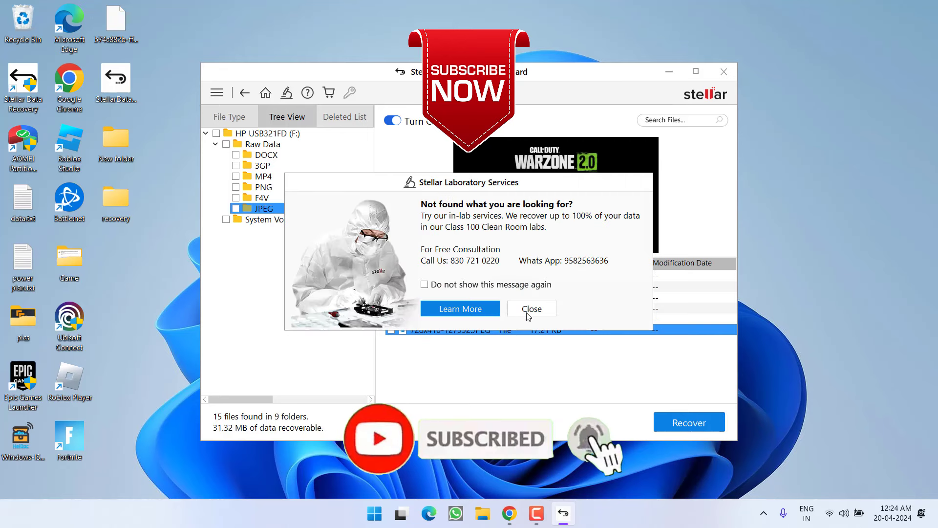
pyautogui.click(526, 312)
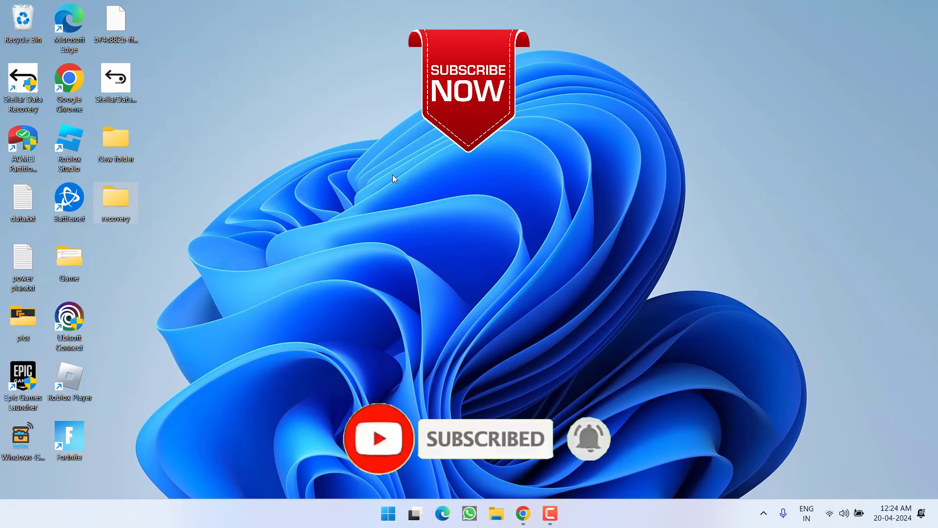